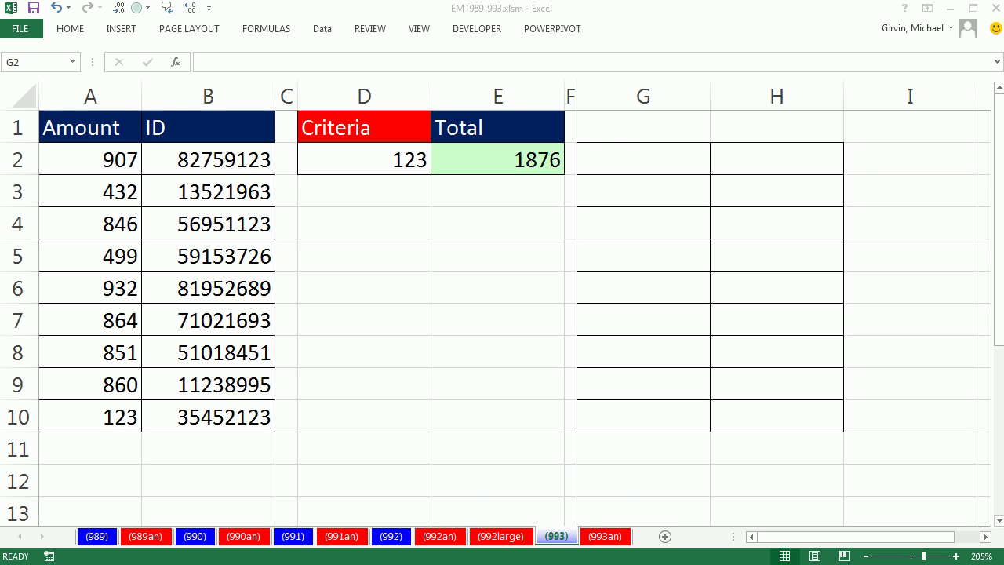
- Inspect the Total formula in E2 without changing it
{"action": "left_click", "coordinate": [488, 18]}
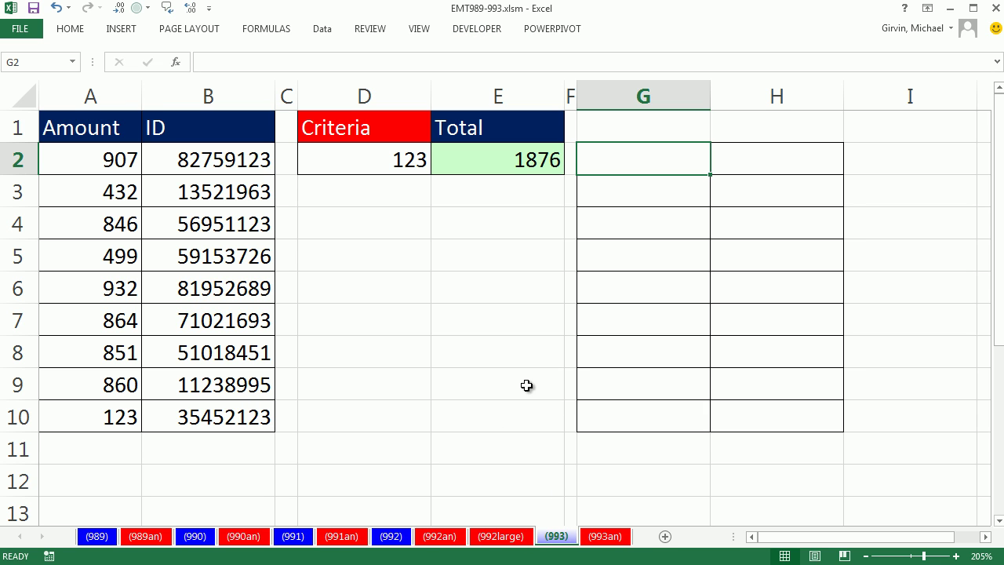
{"action": "double_click", "coordinate": [506, 160]}
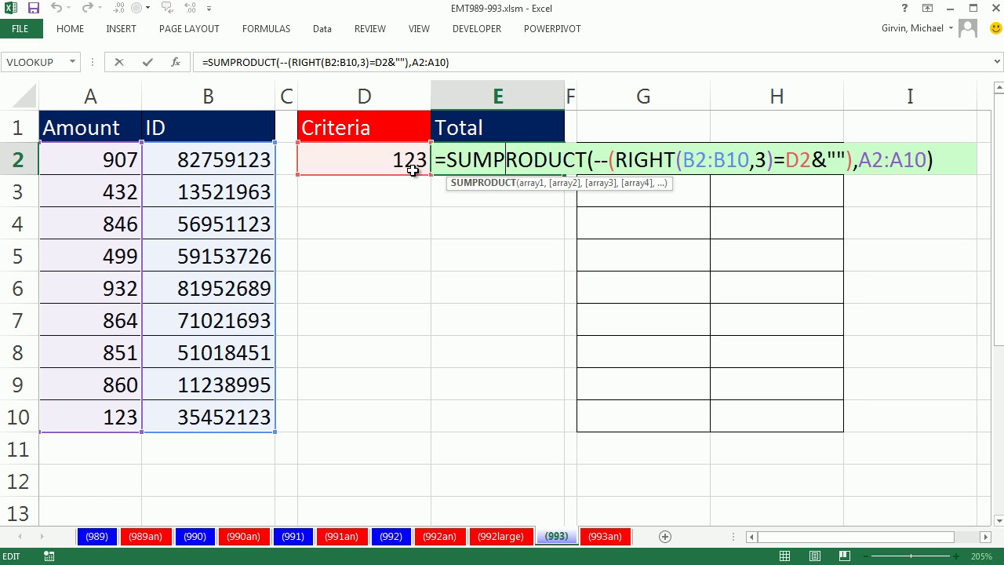
{"action": "key", "text": "ctrl+Return"}
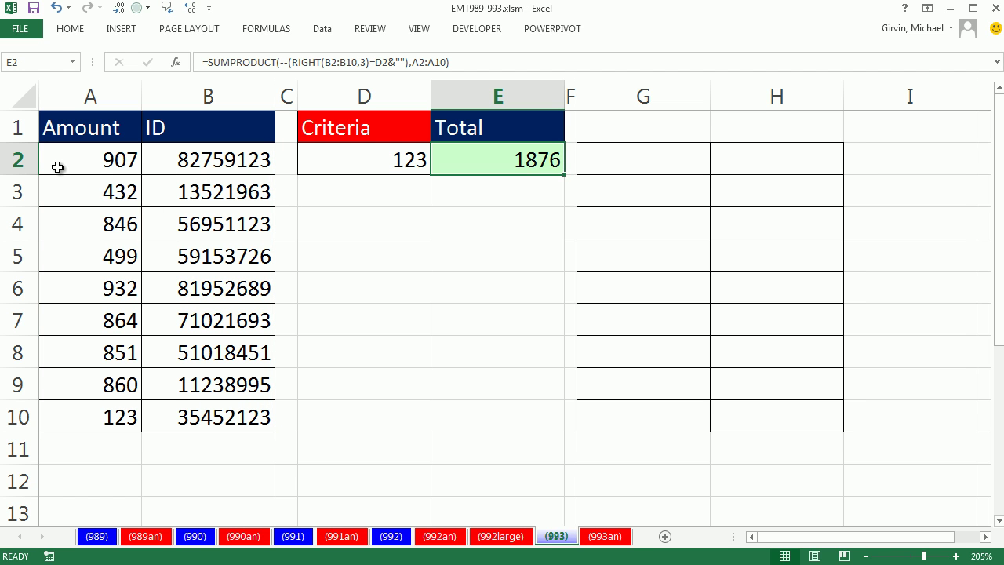
- Review rows 2, 4 and 10 (IDs ending in 123) in A2:B10, then select the empty G2:H10 grid
{"action": "mouse_move", "coordinate": [58, 167]}
{"action": "left_mouse_down"}
{"action": "mouse_move", "coordinate": [253, 352]}
{"action": "mouse_move", "coordinate": [219, 419]}
{"action": "left_mouse_up"}
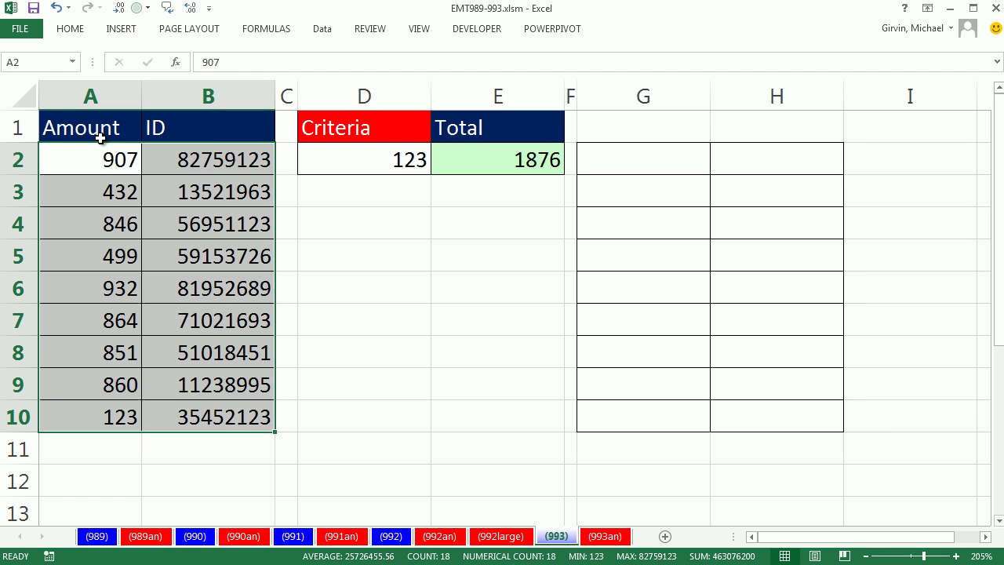
{"action": "left_click_drag", "start_coordinate": [91, 158], "coordinate": [231, 159]}
{"action": "left_click_drag", "start_coordinate": [96, 229], "coordinate": [227, 224]}
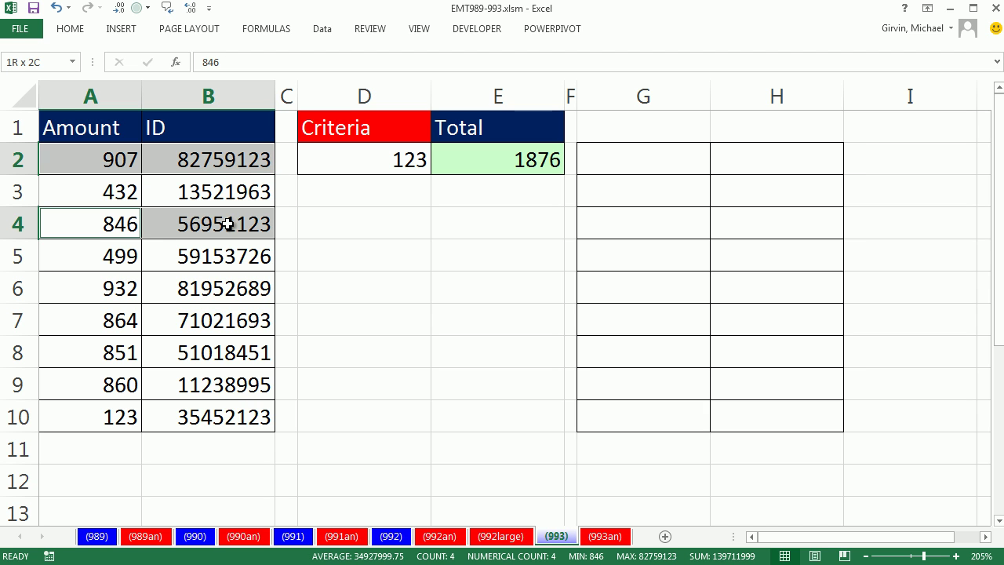
{"action": "left_click_drag", "start_coordinate": [125, 416], "coordinate": [220, 416]}
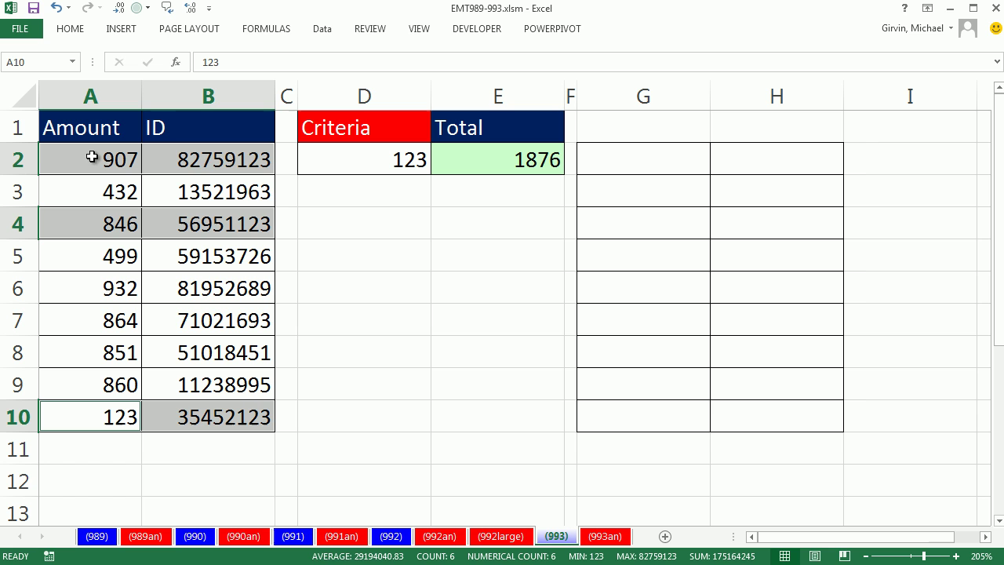
{"action": "left_click_drag", "start_coordinate": [77, 161], "coordinate": [220, 415]}
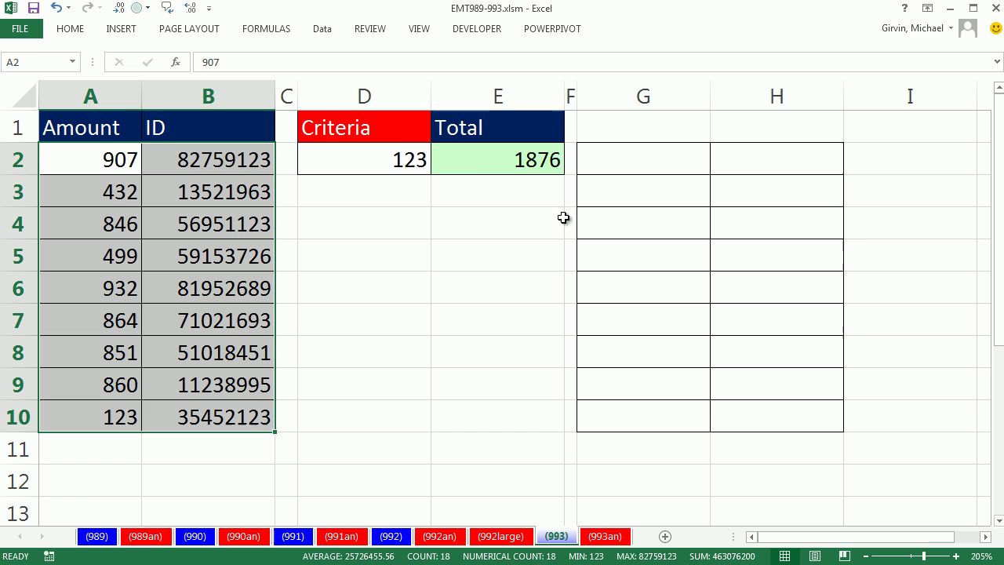
{"action": "left_click_drag", "start_coordinate": [620, 160], "coordinate": [802, 421]}
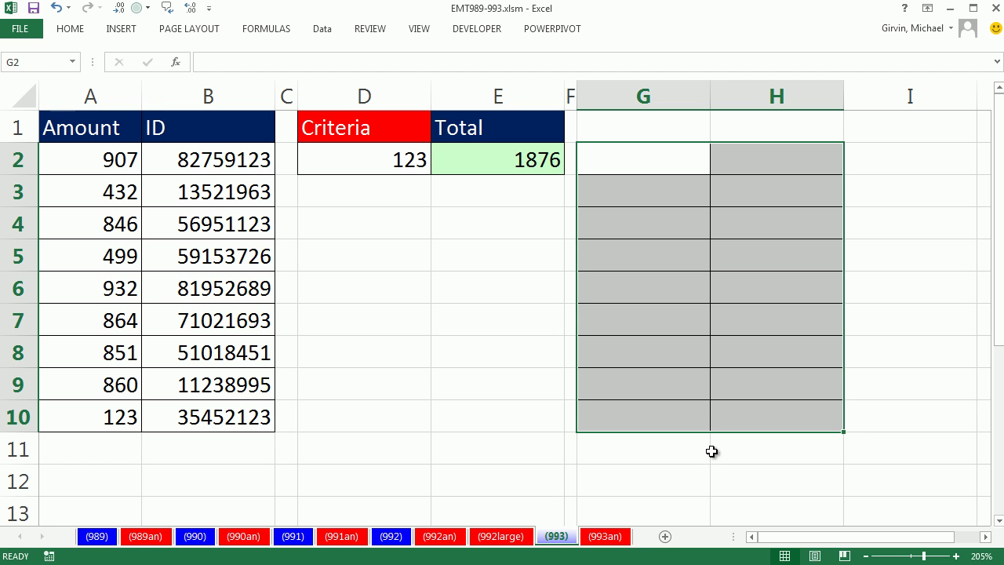
- Enter =RIGHT($B2,3) across G2:H10 to list each ID's last three digits
{"action": "type", "text": "=right"}
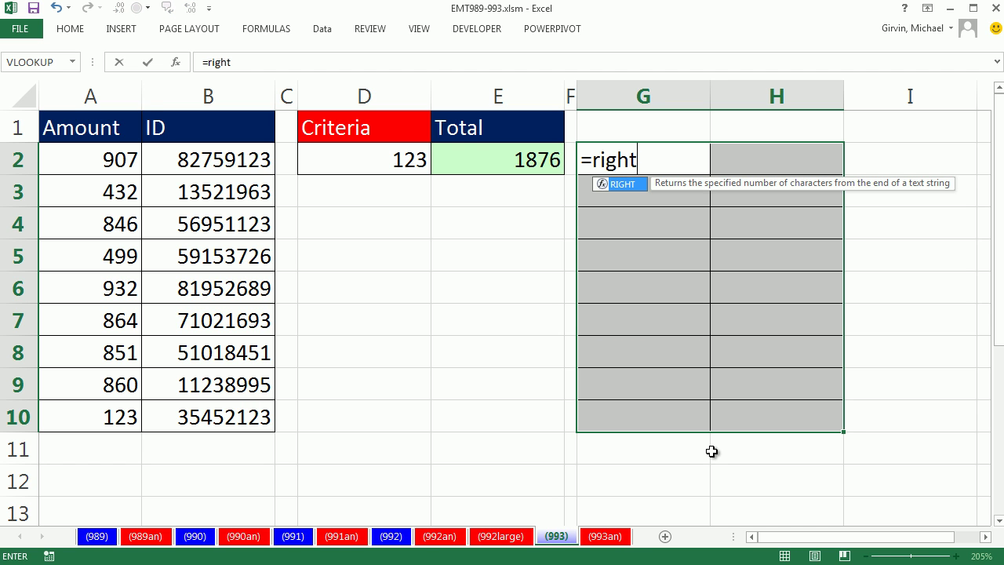
{"action": "key", "text": "Tab"}
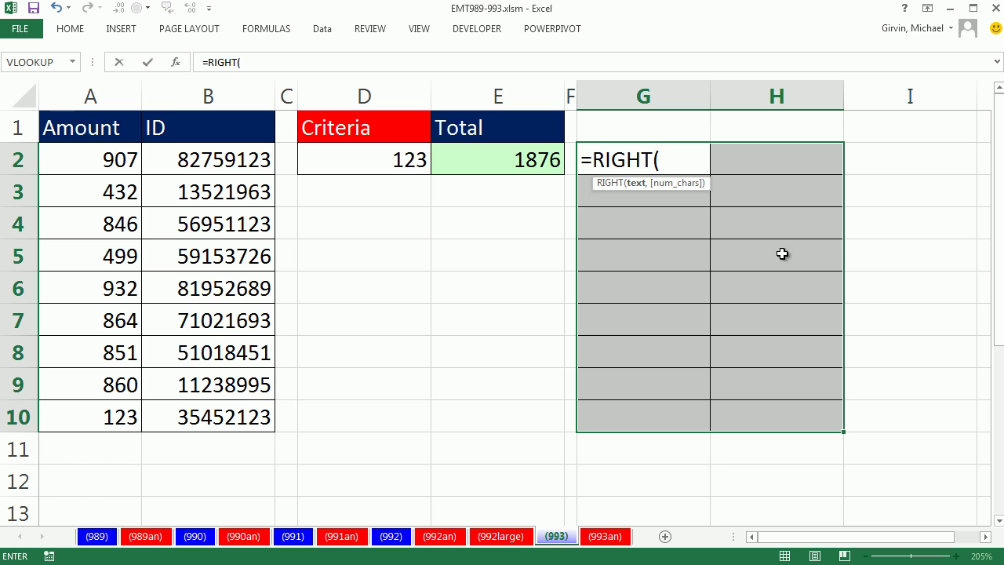
{"action": "left_click", "coordinate": [227, 160]}
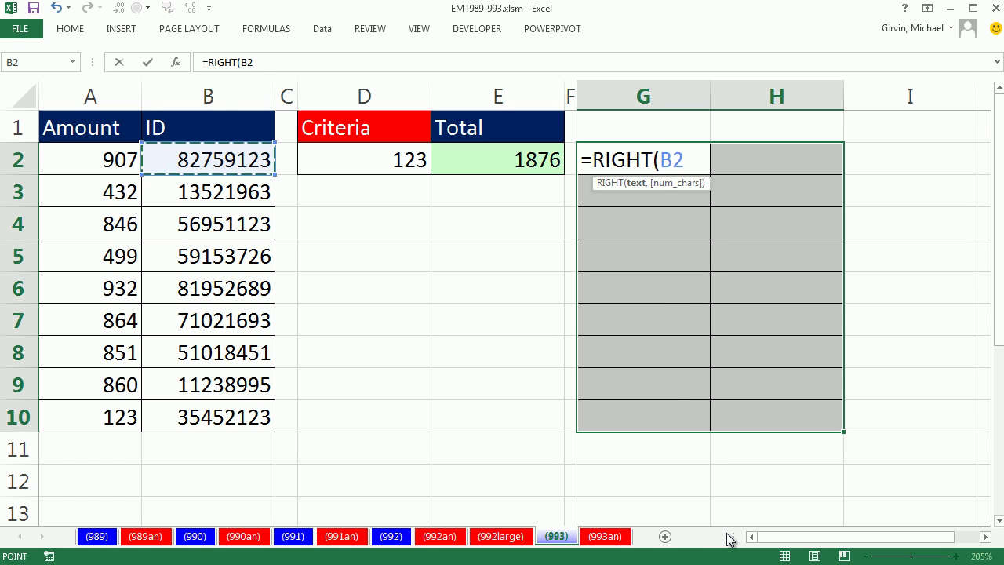
{"action": "key", "text": "F4"}
{"action": "key", "text": "F4"}
{"action": "key", "text": "F4"}
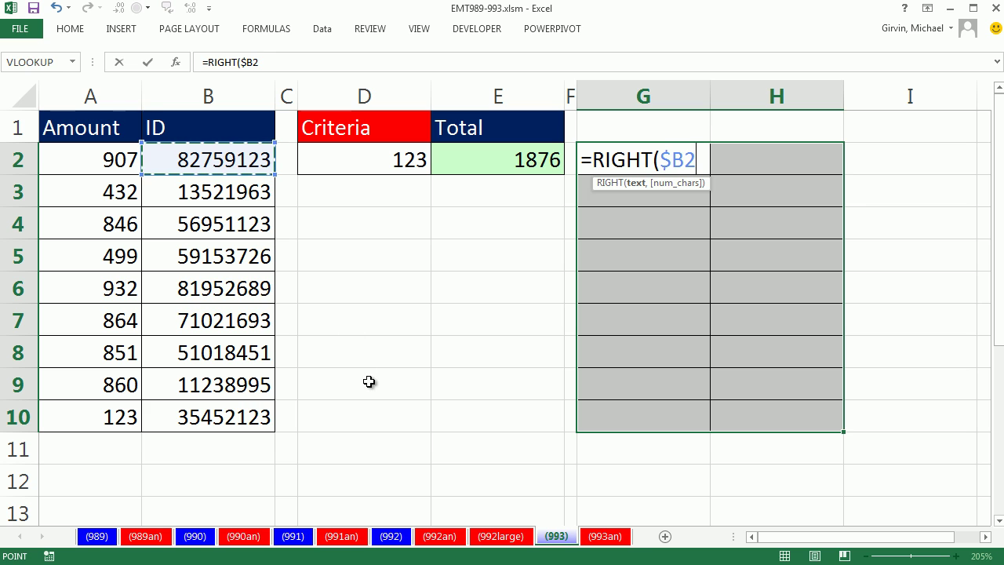
{"action": "type", "text": ","}
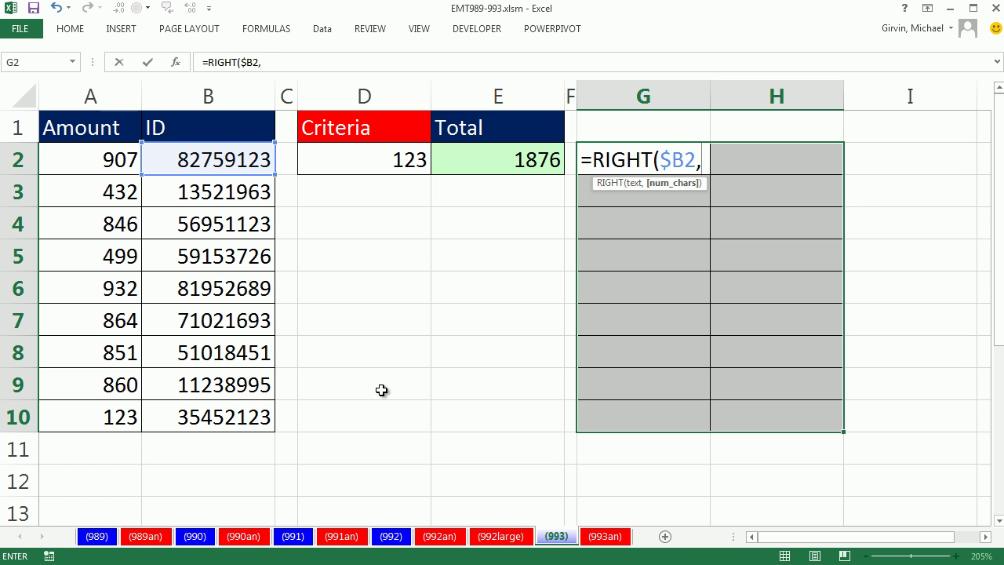
{"action": "type", "text": "3"}
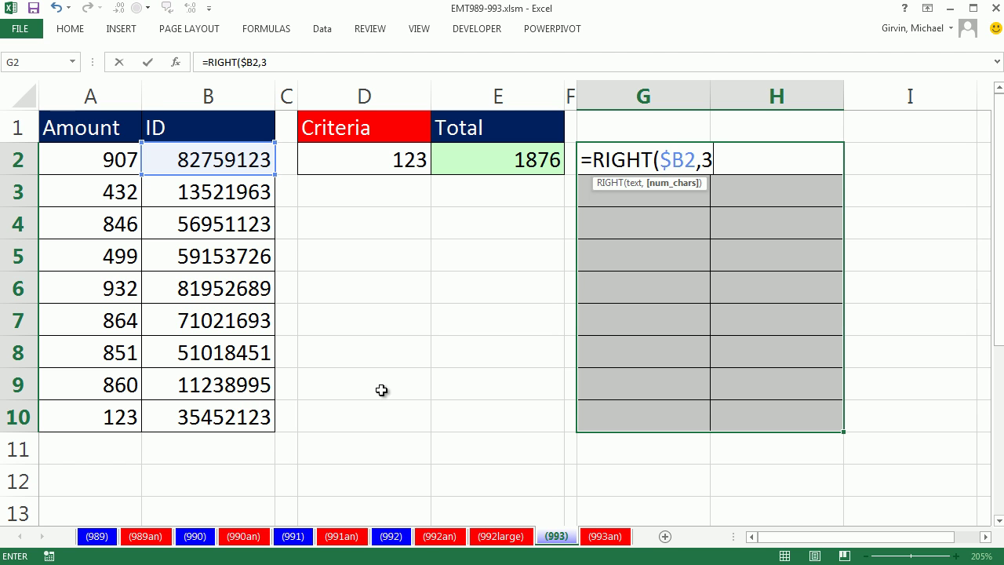
{"action": "type", "text": ")"}
{"action": "key", "text": "ctrl+Return"}
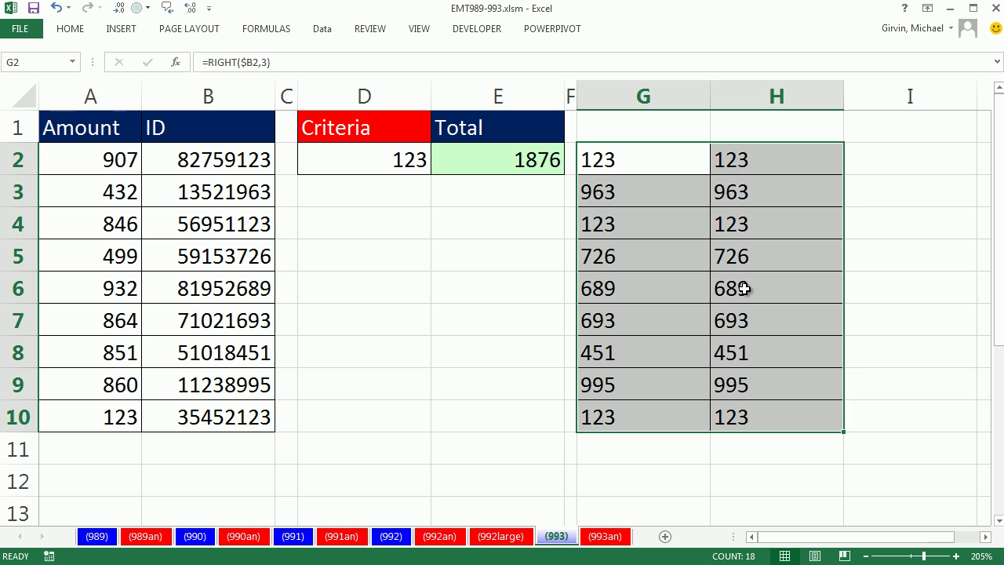
- Change the G2:H10 formula to =RIGHT($B2,3)=$D$2, which returns FALSE in every cell
{"action": "key", "text": "F2"}
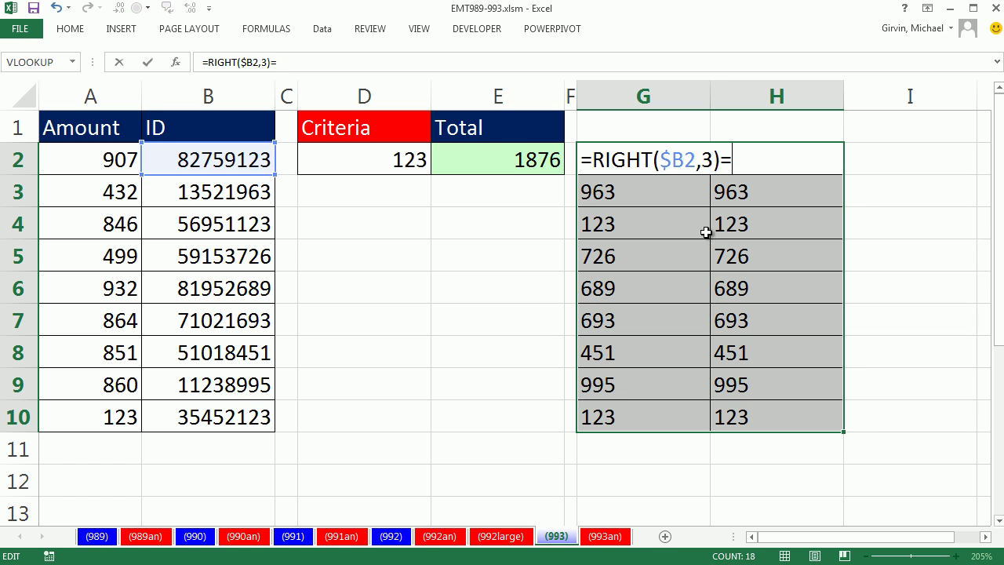
{"action": "left_click", "coordinate": [383, 162]}
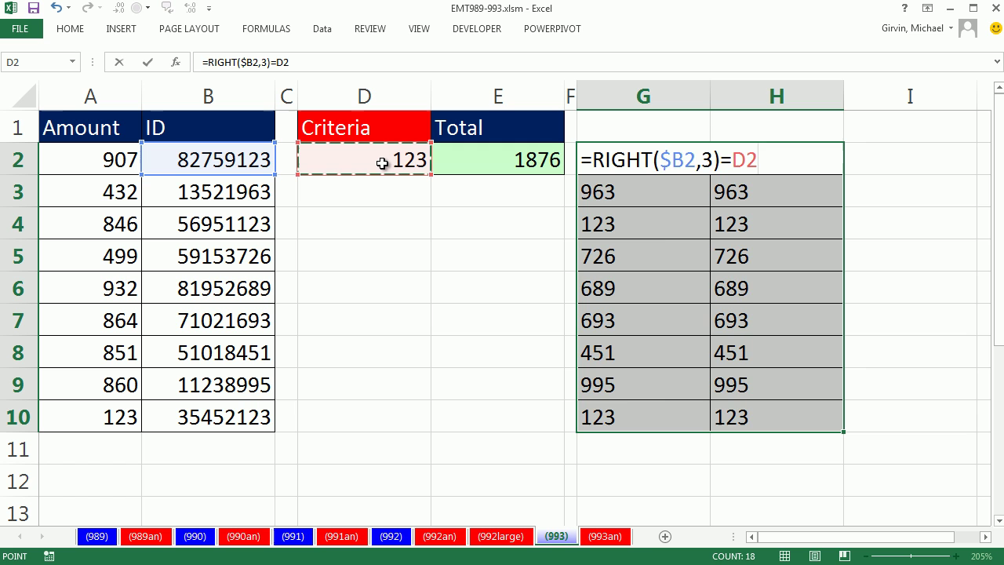
{"action": "key", "text": "ctrl+Return"}
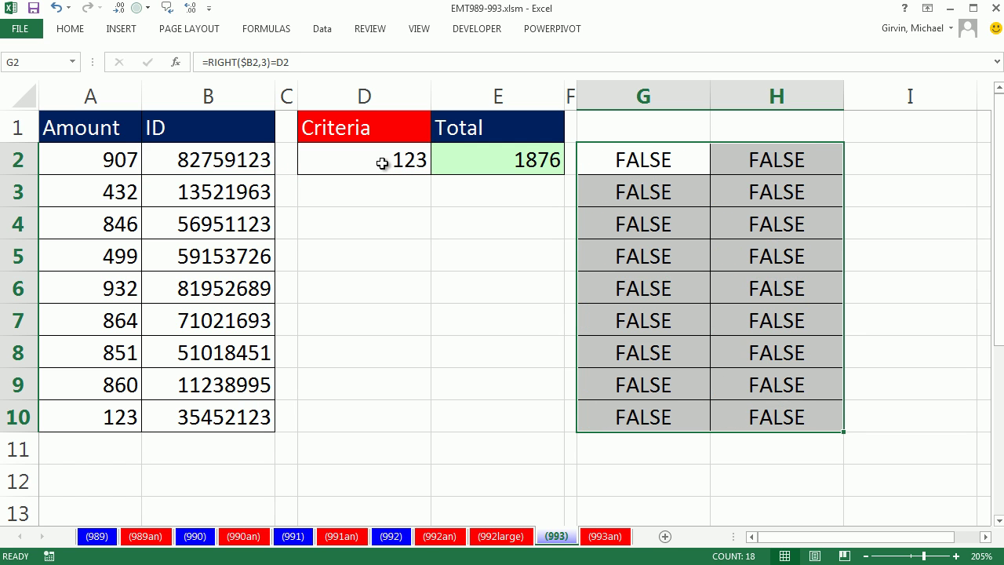
{"action": "key", "text": "F2"}
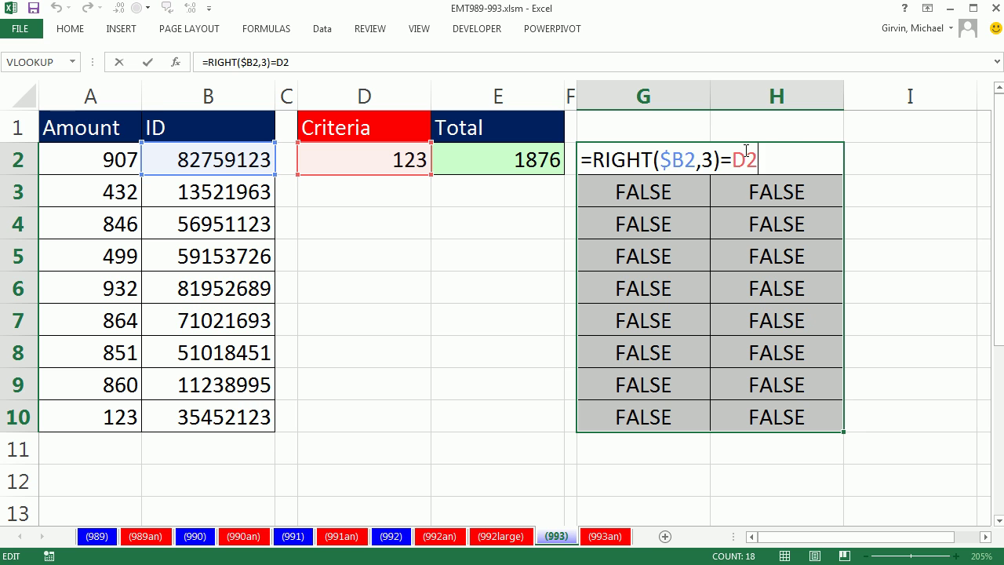
{"action": "key", "text": "F4"}
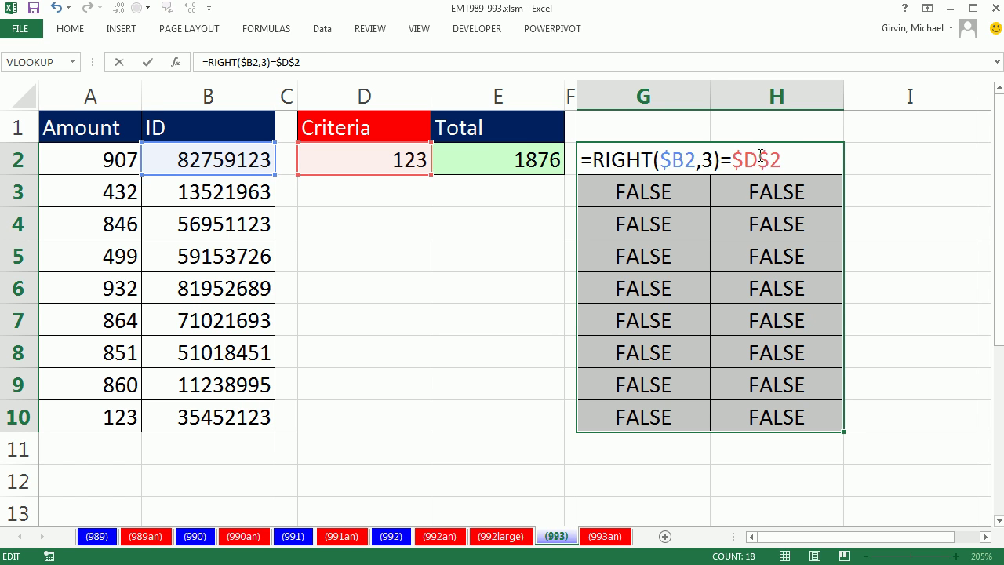
{"action": "key", "text": "ctrl+Return"}
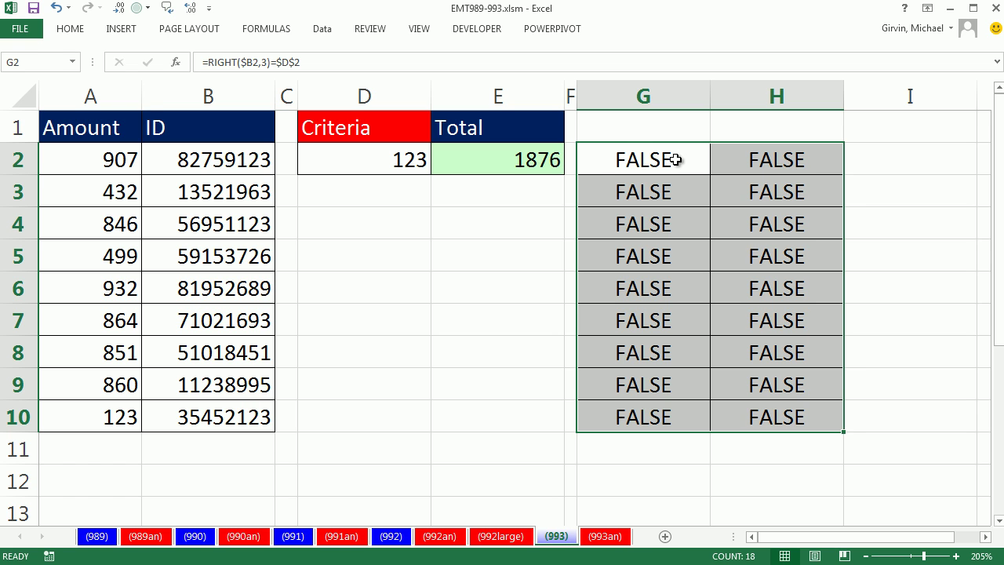
{"action": "key", "text": "F2"}
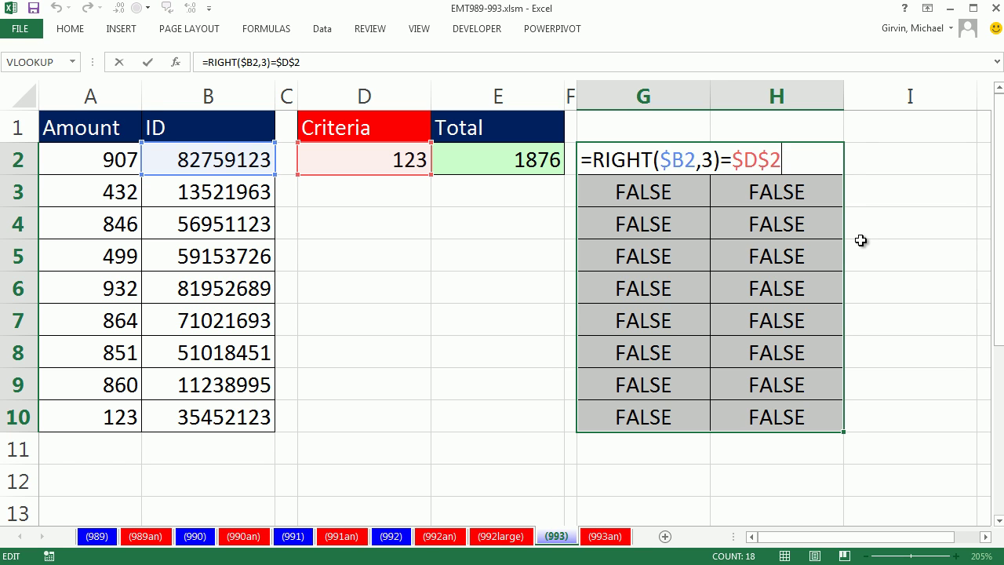
- Fill G2:H10 with =RIGHT($B2,3)=$D$2&"" so rows 2, 4 and 10 show TRUE
{"action": "type", "text": "&"}
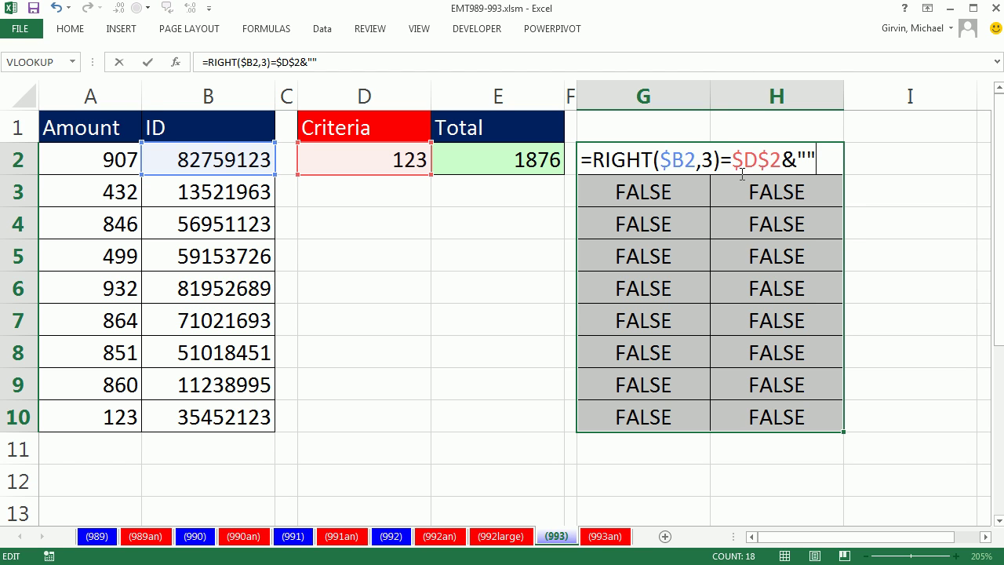
{"action": "left_click_drag", "start_coordinate": [731, 161], "coordinate": [954, 186]}
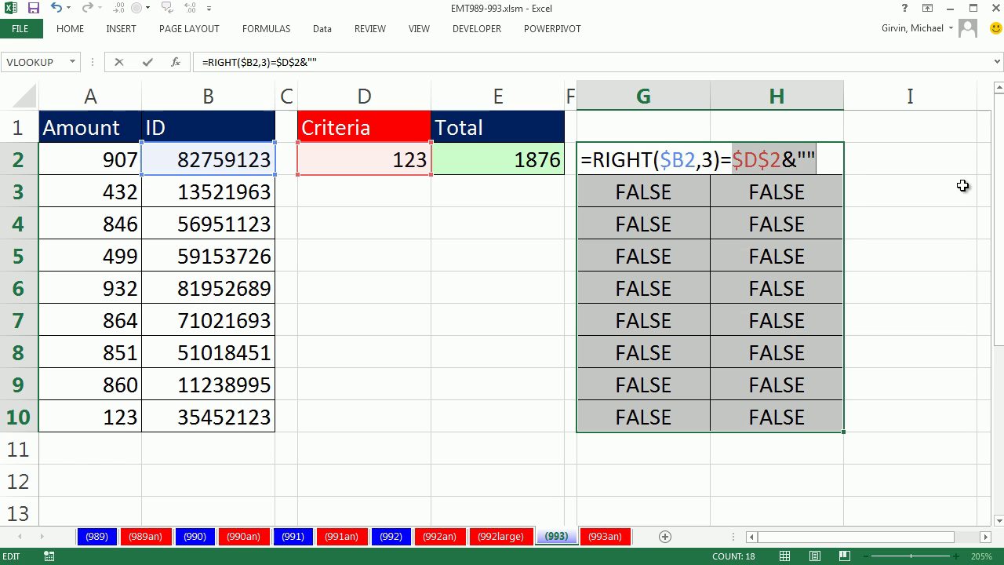
{"action": "key", "text": "F9"}
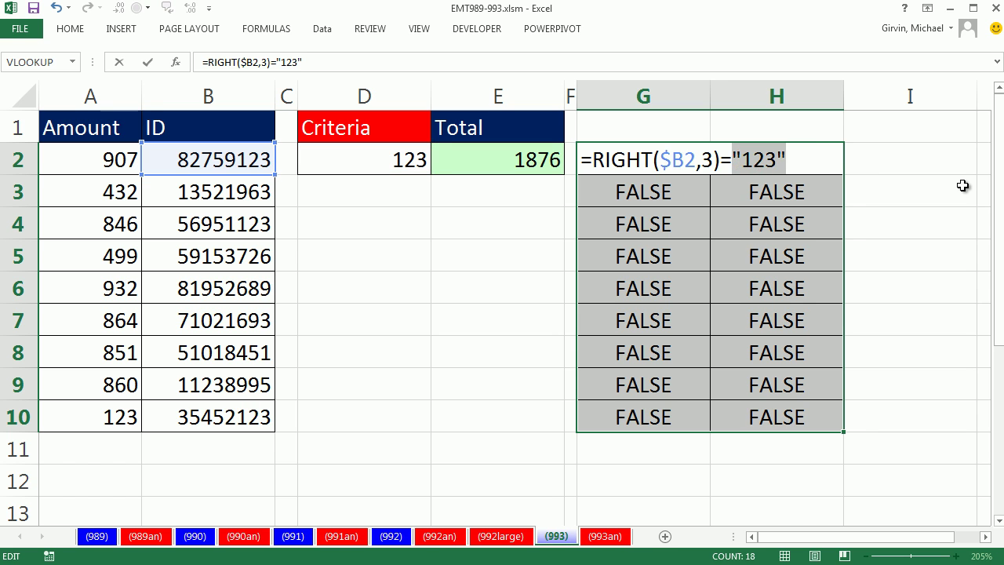
{"action": "key", "text": "ctrl+z"}
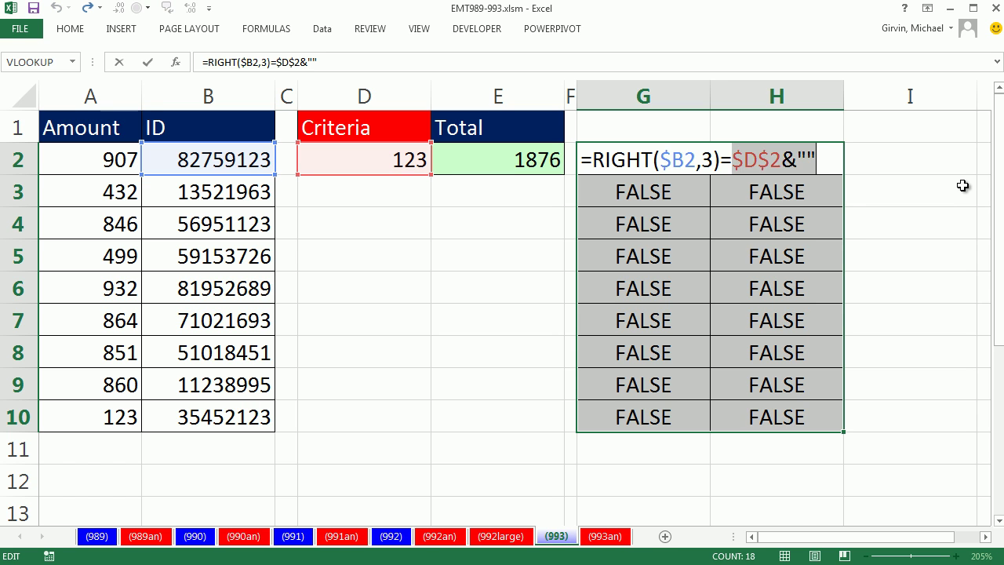
{"action": "key", "text": "ctrl+Return"}
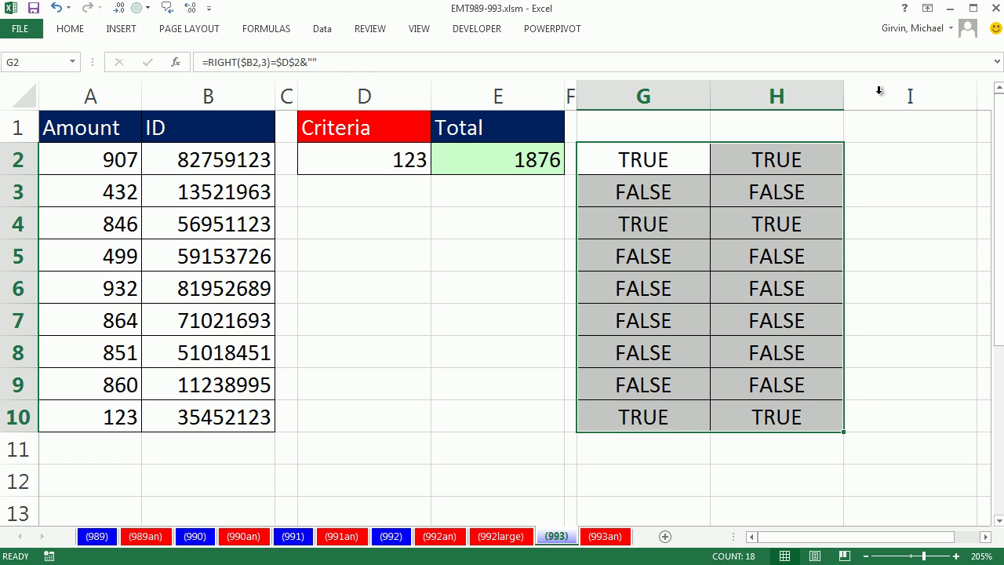
{"action": "left_click_drag", "start_coordinate": [600, 223], "coordinate": [769, 227]}
{"action": "left_click_drag", "start_coordinate": [621, 420], "coordinate": [784, 427]}
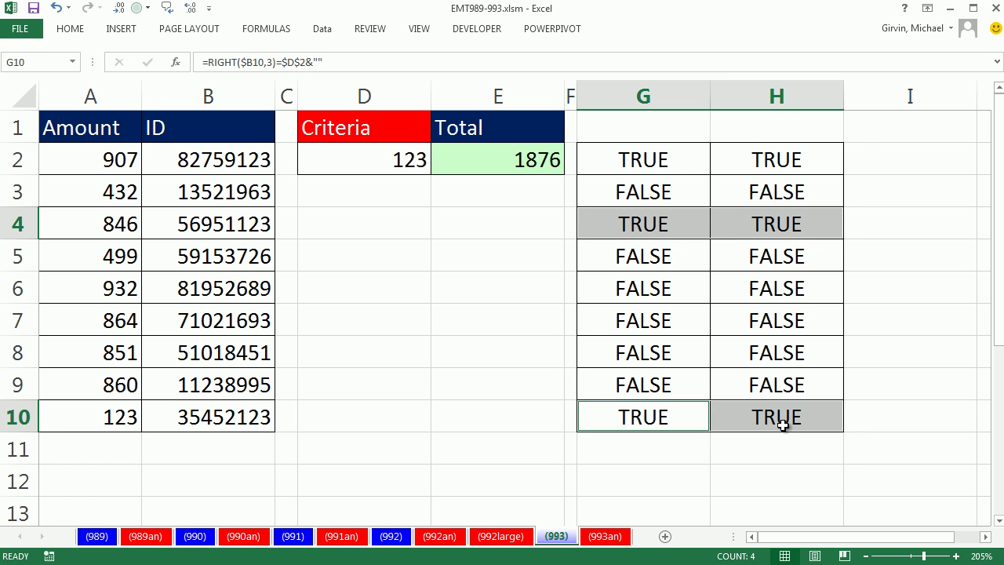
- Copy the =RIGHT($B2,3)=$D$2&"" formula from G2 and select the A2:B10 data
{"action": "double_click", "coordinate": [649, 163]}
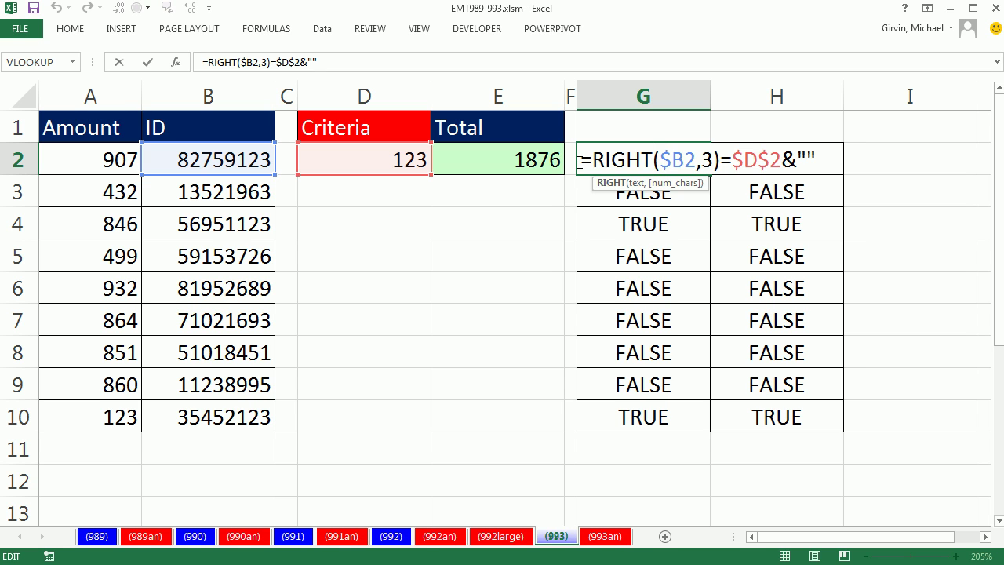
{"action": "left_click_drag", "start_coordinate": [577, 160], "coordinate": [907, 173]}
{"action": "key", "text": "ctrl+c"}
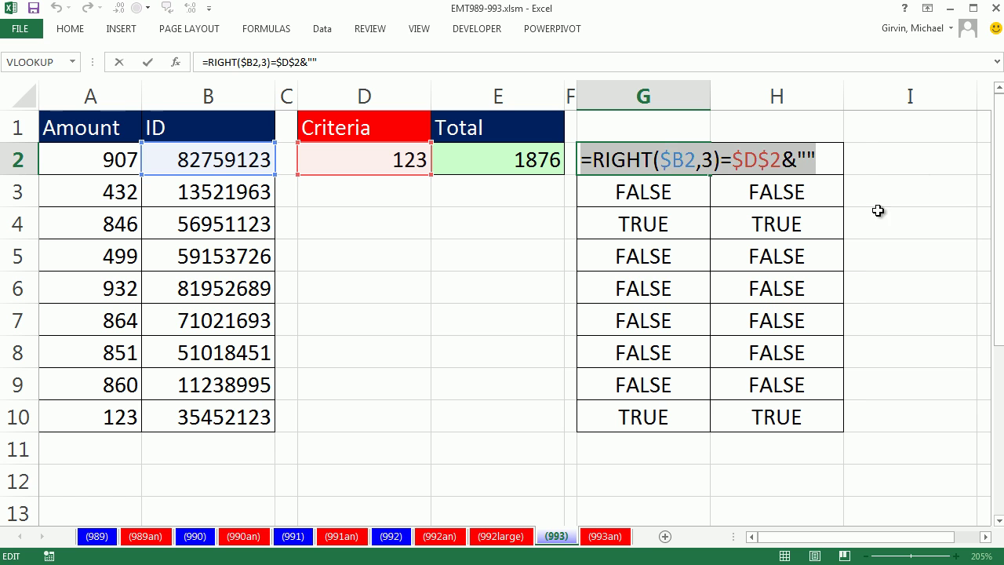
{"action": "key", "text": "Escape"}
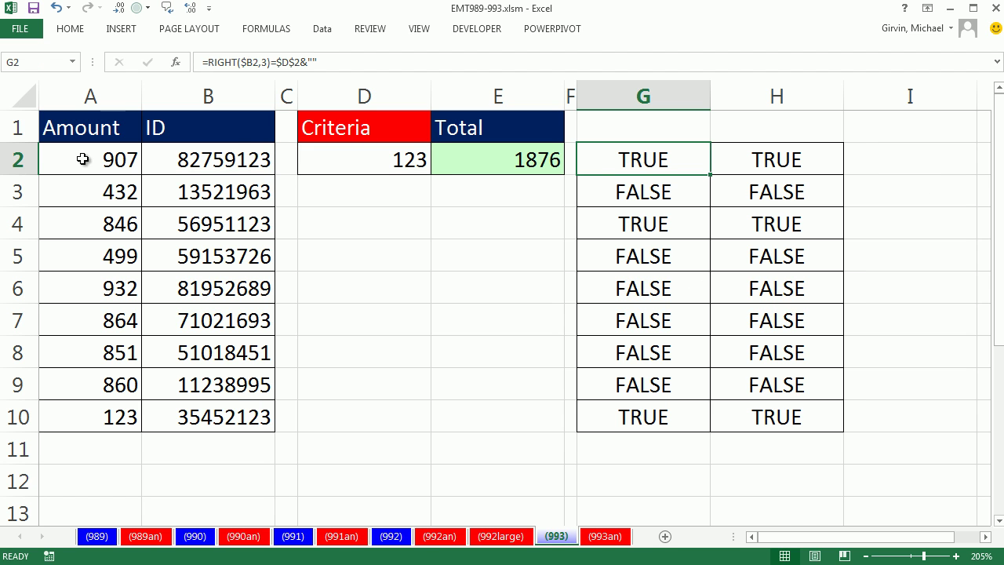
{"action": "left_click_drag", "start_coordinate": [82, 161], "coordinate": [206, 410]}
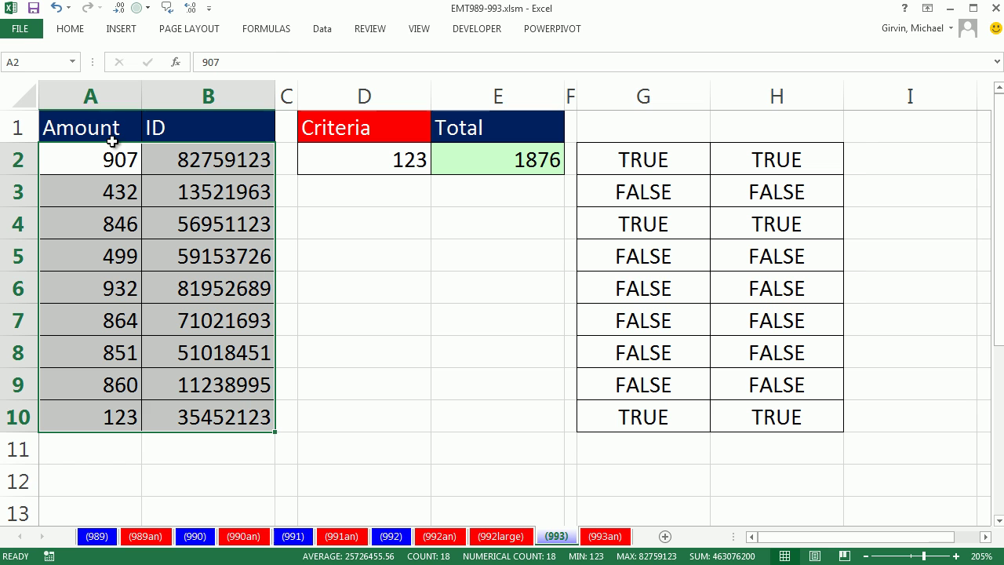
- Create a new formula-based conditional formatting rule for A2:B10 using =RIGHT($B2,3)=$D$2&""
{"action": "left_click", "coordinate": [79, 30]}
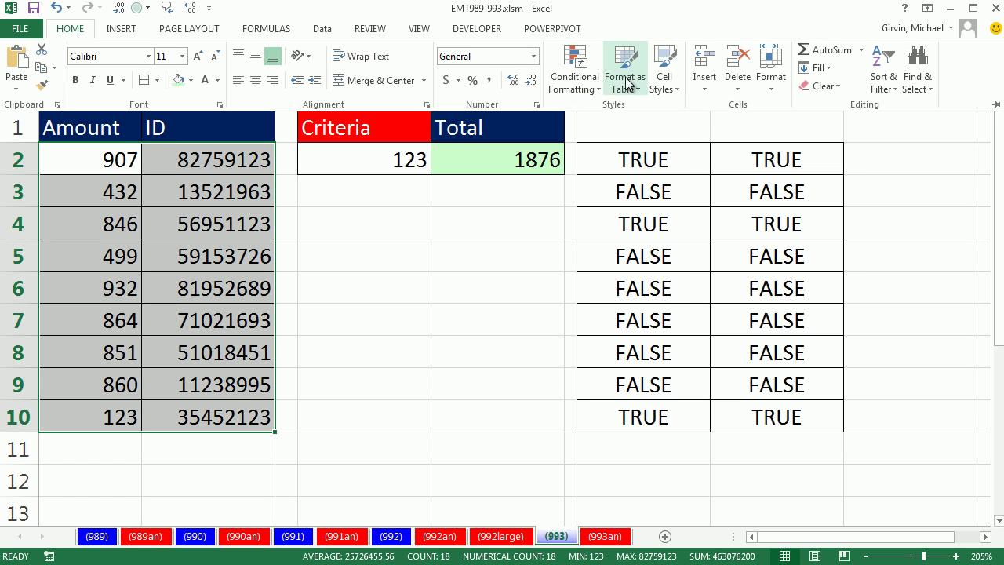
{"action": "left_click", "coordinate": [592, 85]}
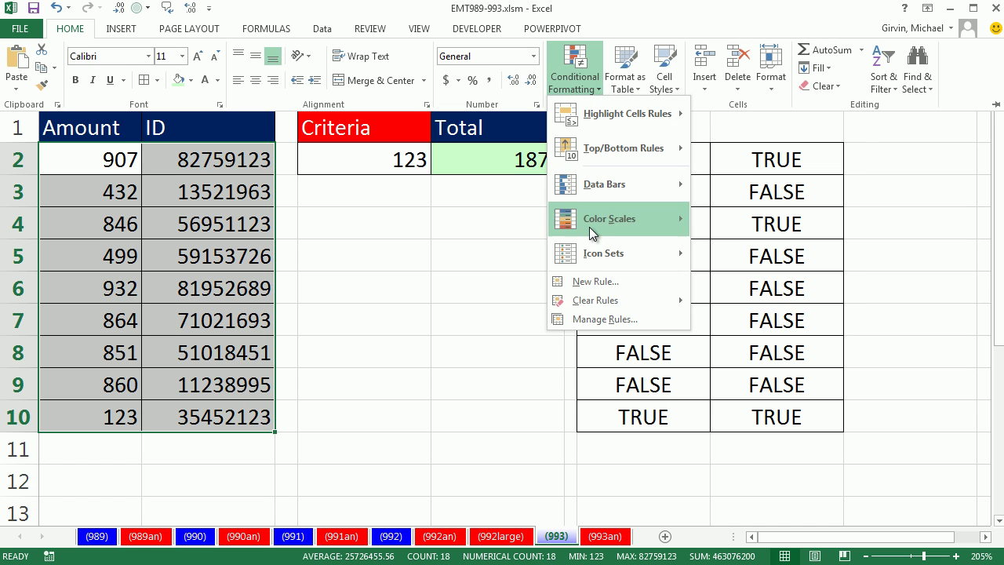
{"action": "key", "text": "Escape"}
{"action": "key", "text": "Escape"}
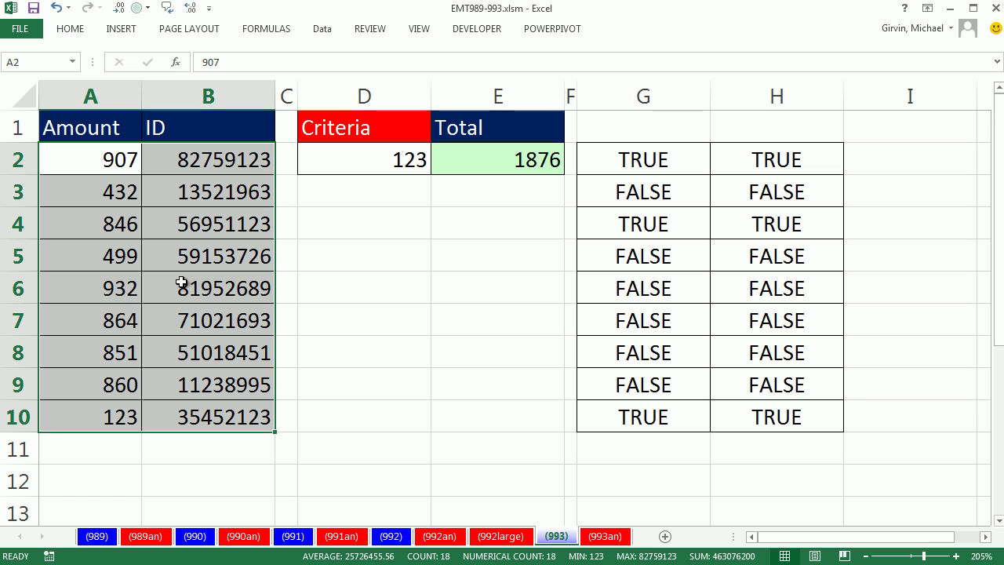
{"action": "key", "text": "alt+o"}
{"action": "key", "text": "d"}
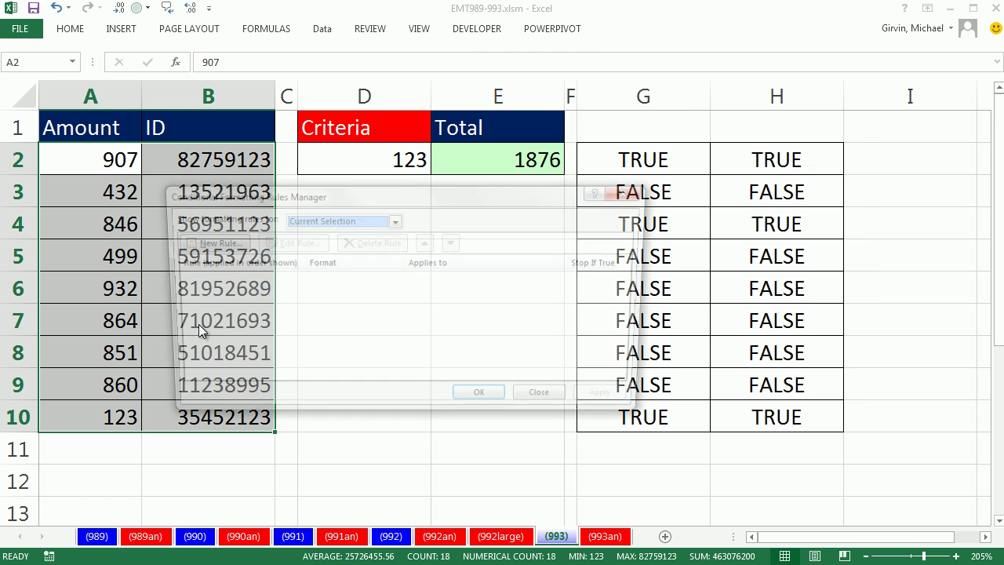
{"action": "left_click", "coordinate": [208, 243]}
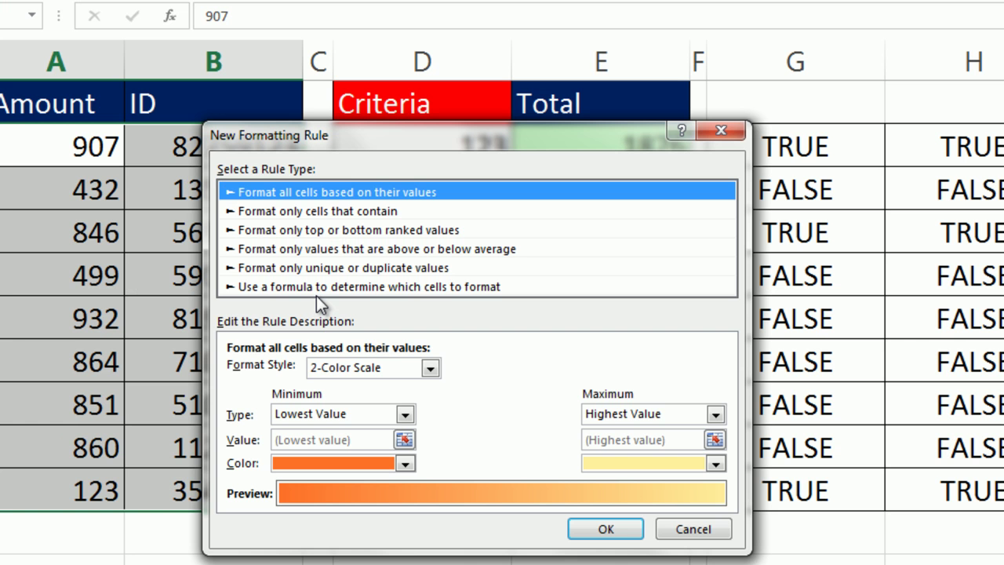
{"action": "left_click", "coordinate": [428, 289]}
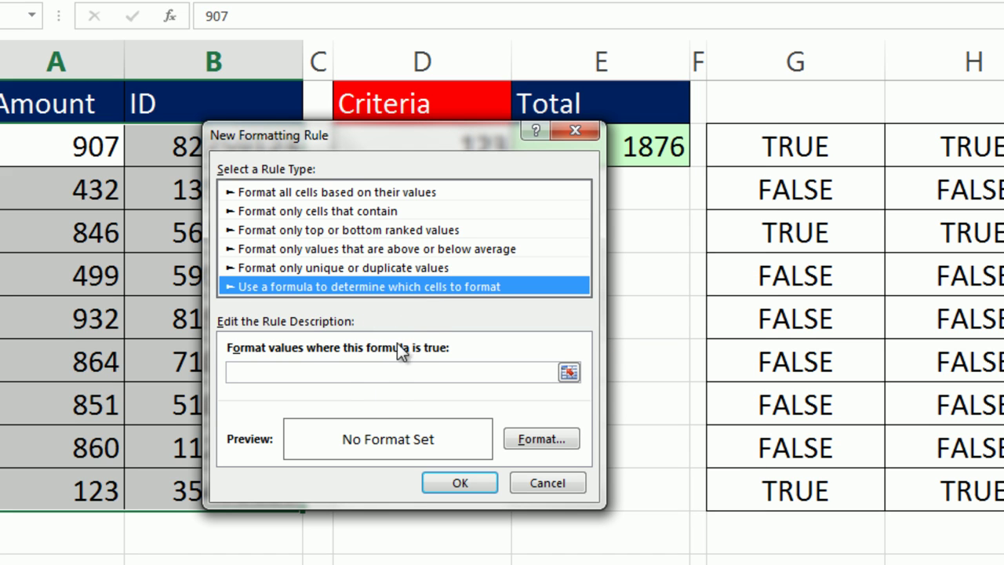
{"action": "left_click", "coordinate": [342, 372]}
{"action": "key", "text": "ctrl+v"}
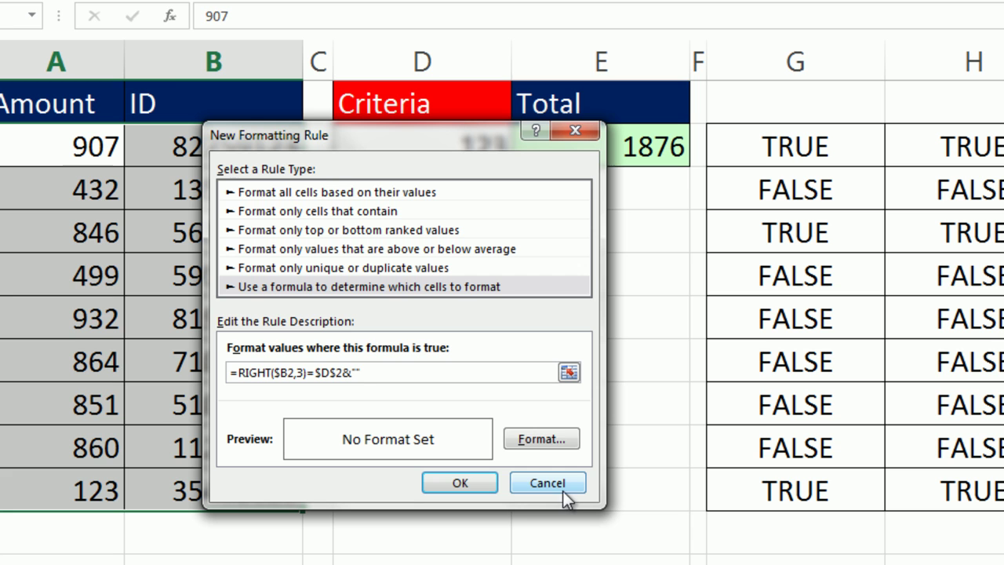
- Give the rule a yellow fill and apply it, highlighting rows 2, 4 and 10
{"action": "left_click", "coordinate": [541, 439]}
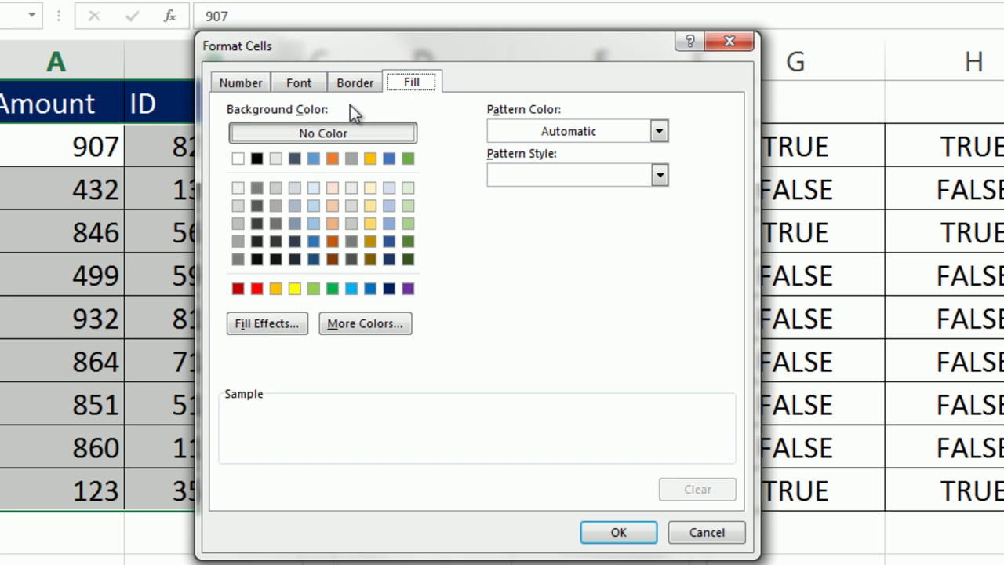
{"action": "left_click", "coordinate": [295, 289]}
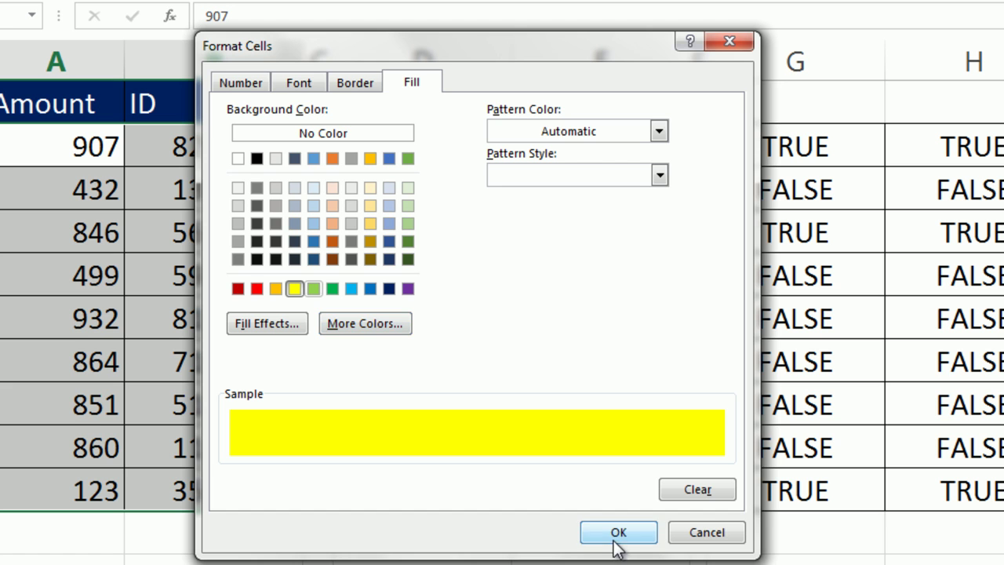
{"action": "left_click", "coordinate": [616, 532]}
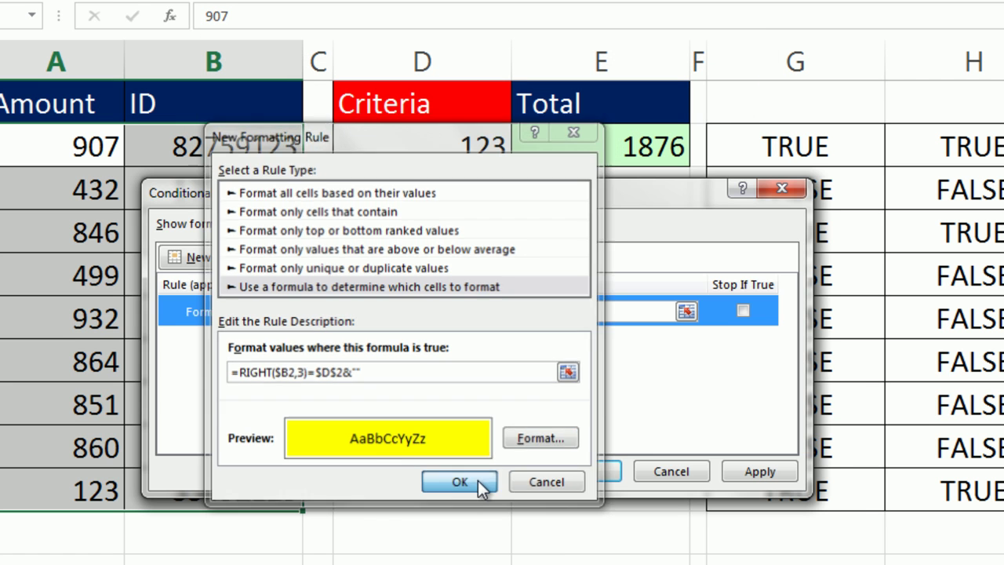
{"action": "left_click", "coordinate": [463, 482]}
{"action": "left_click", "coordinate": [601, 475]}
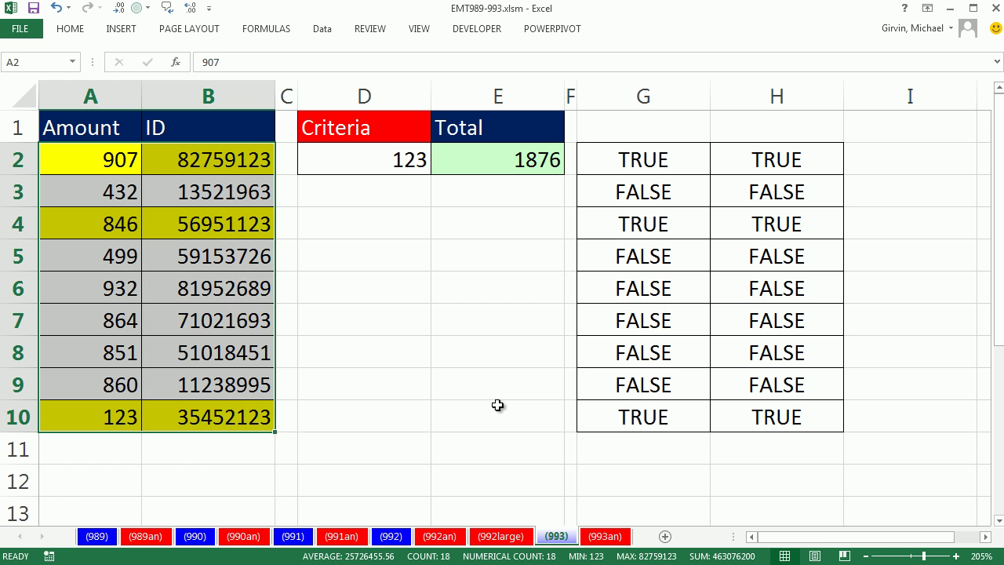
{"action": "left_click", "coordinate": [410, 160]}
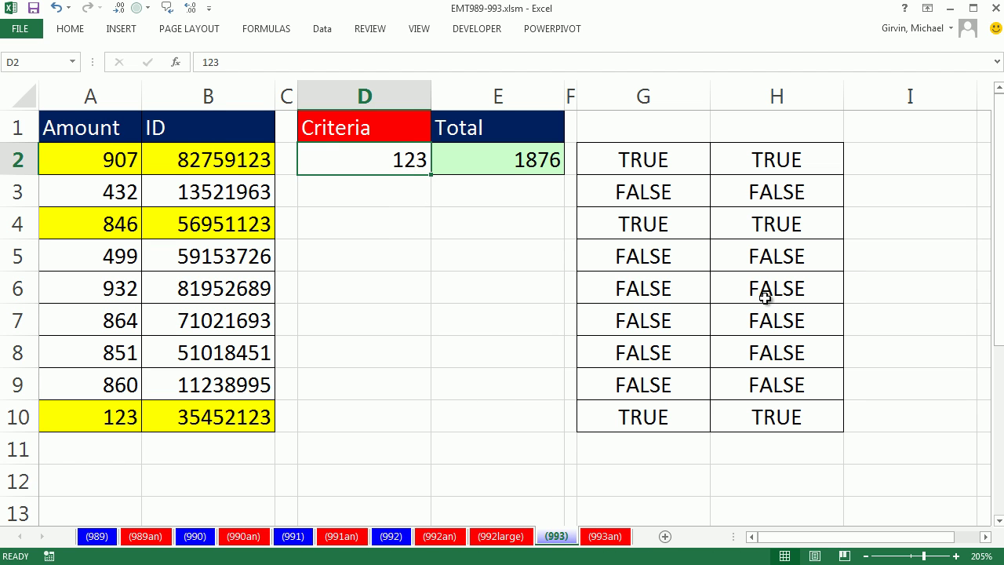
{"action": "type", "text": "689"}
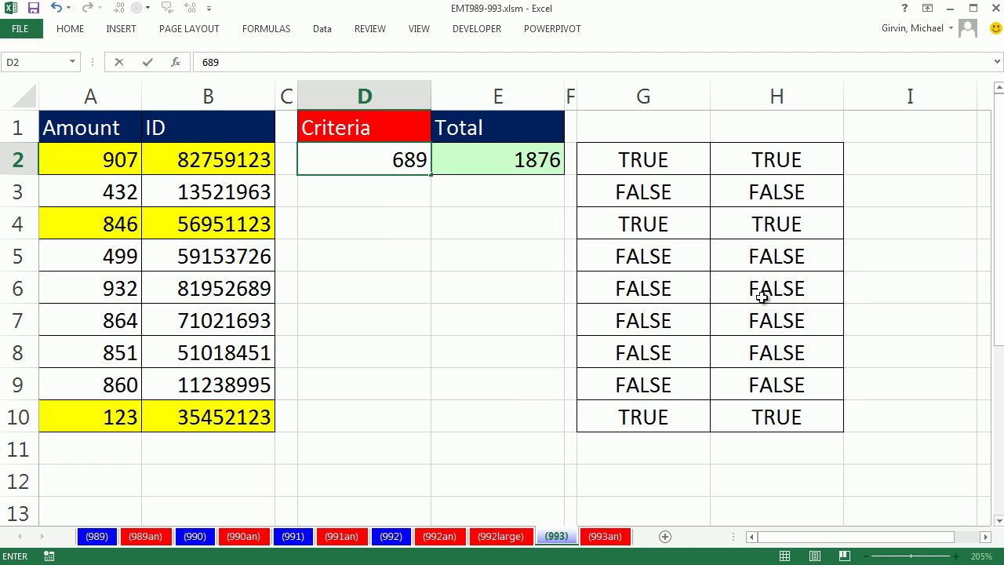
{"action": "key", "text": "Return"}
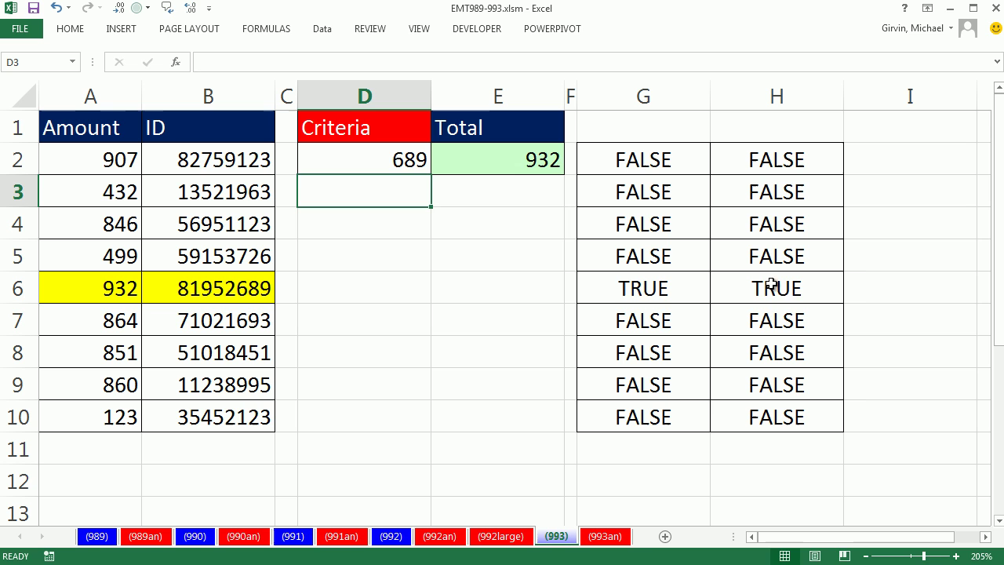
{"action": "key", "text": "Up"}
{"action": "type", "text": "123"}
{"action": "key", "text": "Return"}
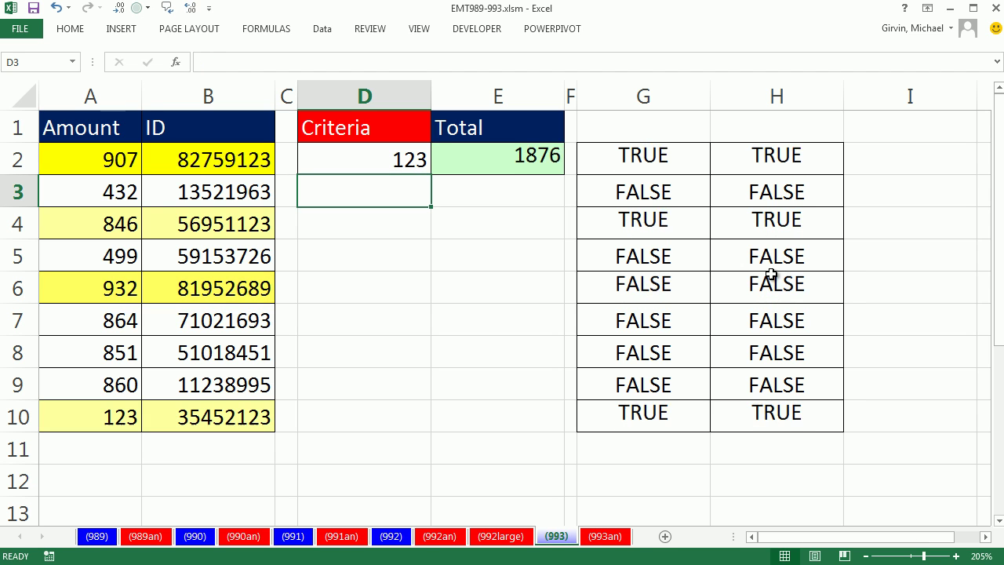